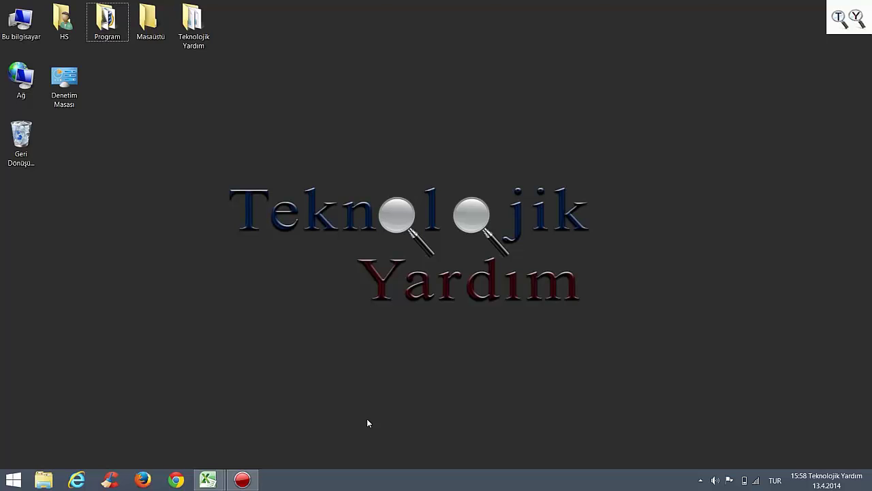
Step: Bring the Kitap3 workbook to the front and select cell G2
left_click(208, 480)
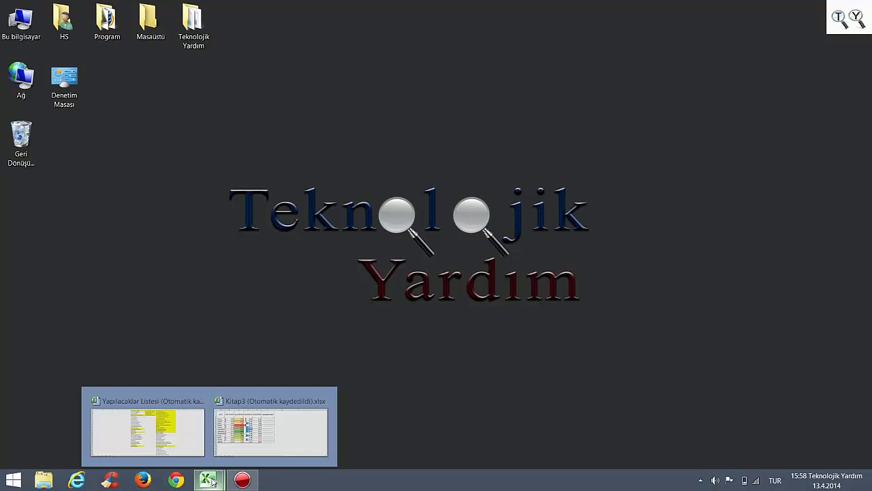
left_click(286, 430)
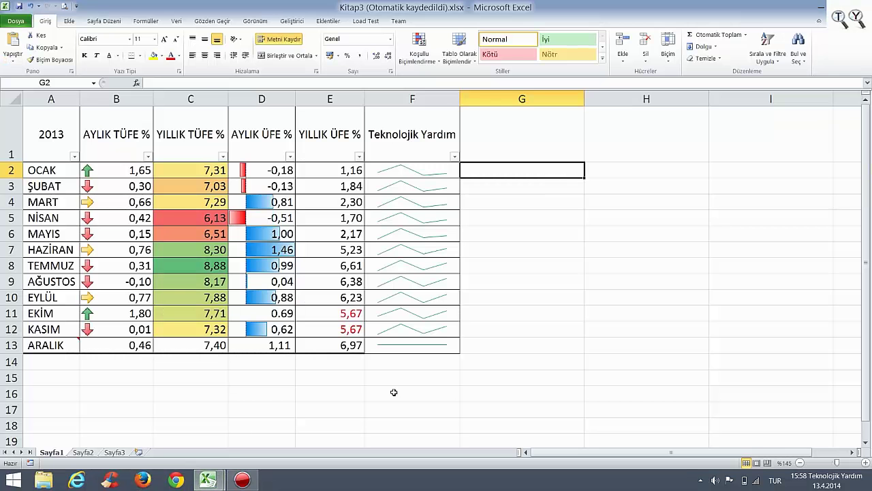
left_click(538, 140)
key("Down")
key("Left")
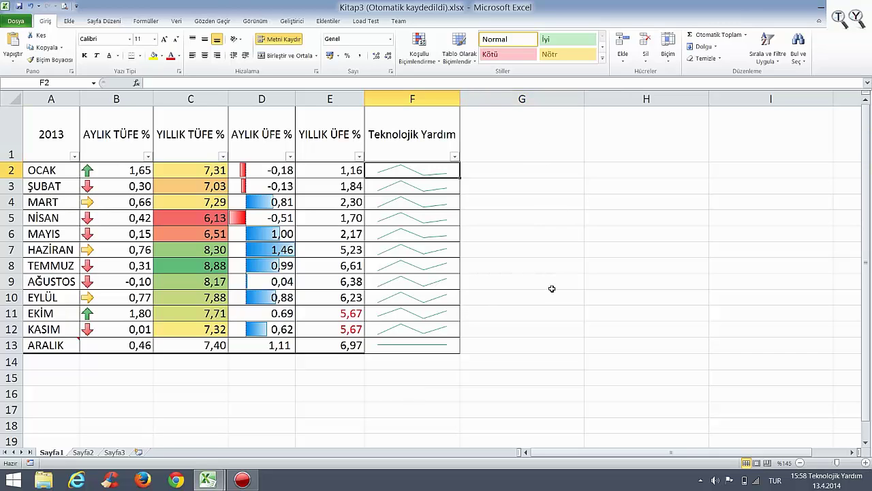
key("Right")
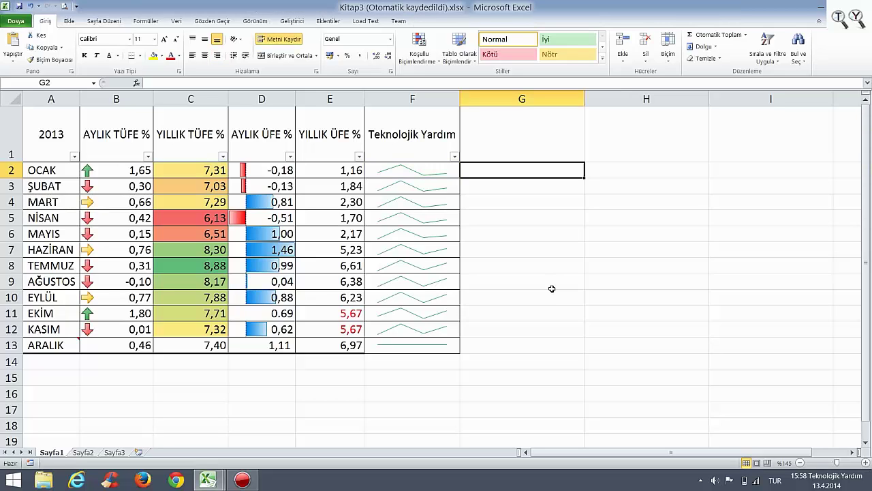
Step: Test-enter 1 and 2 in G2:G3, then delete both values again
type("1")
key("Return")
type("2")
key("Return")
key("Return")
key("Return")
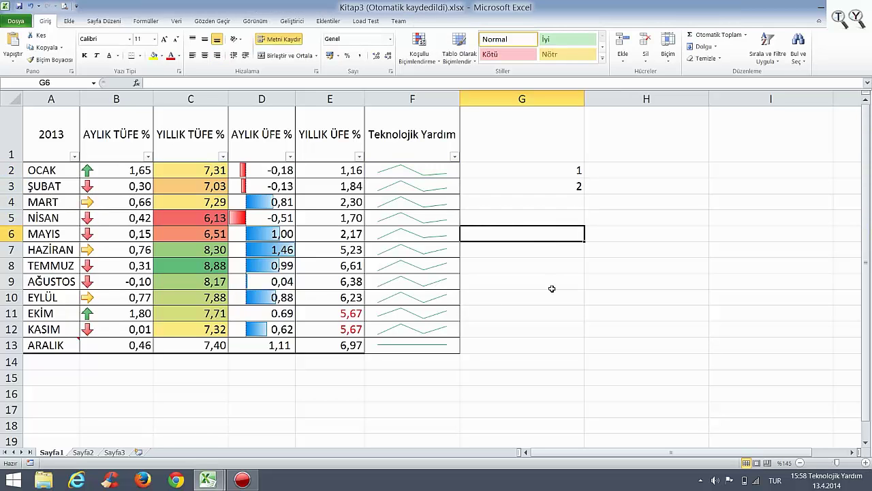
key("Up")
key("Up")
key("Up")
key("Delete")
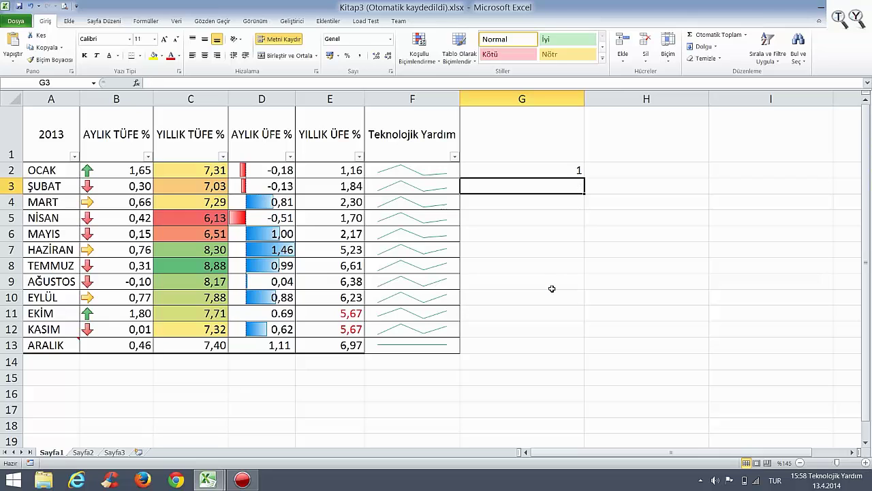
key("Up")
key("Delete")
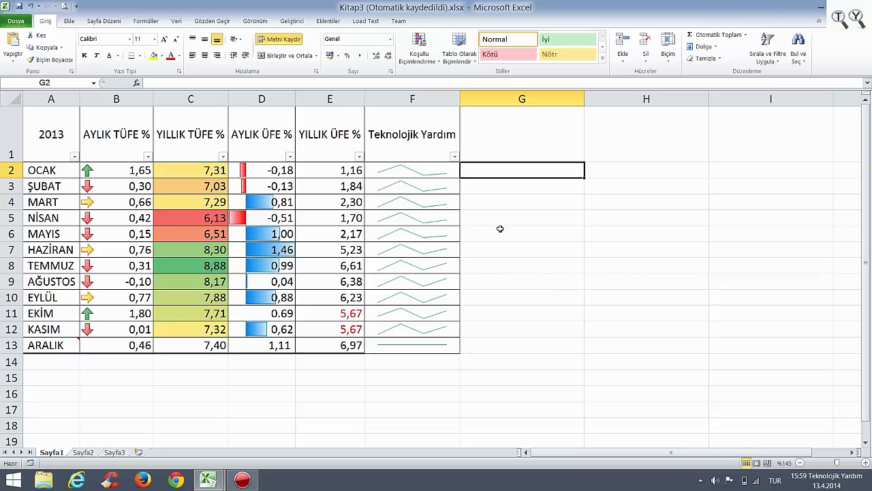
Step: Start a new macro recording from the Geliştirici tab and name it 'Sayı ekleme'
left_click(292, 22)
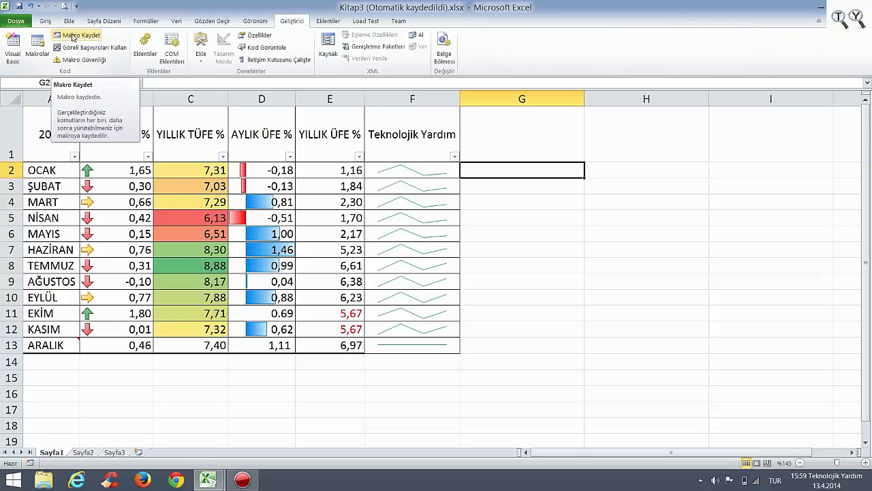
left_click(75, 35)
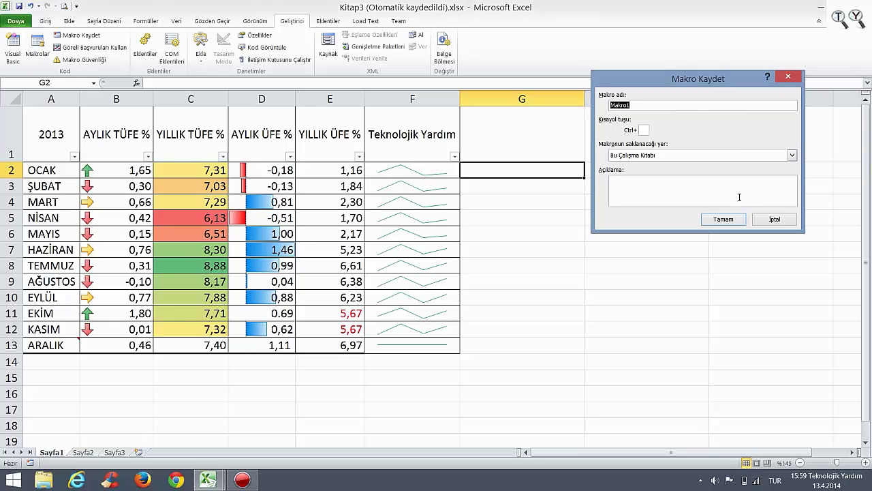
type("deneme")
key("BackSpace")
key("BackSpace")
key("BackSpace")
key("BackSpace")
type("Sayı ")
type("ekleme")
Step: Dismiss the invalid macro name warning and remove the space from the name
left_click(725, 219)
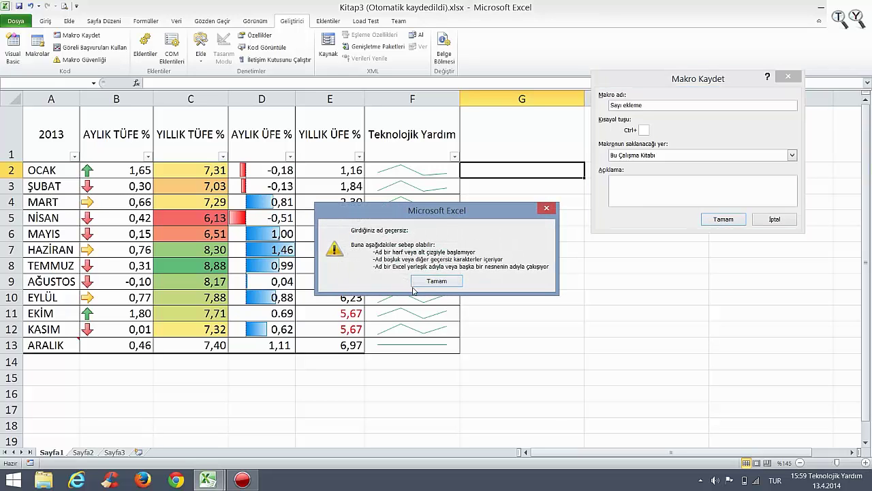
left_click(437, 280)
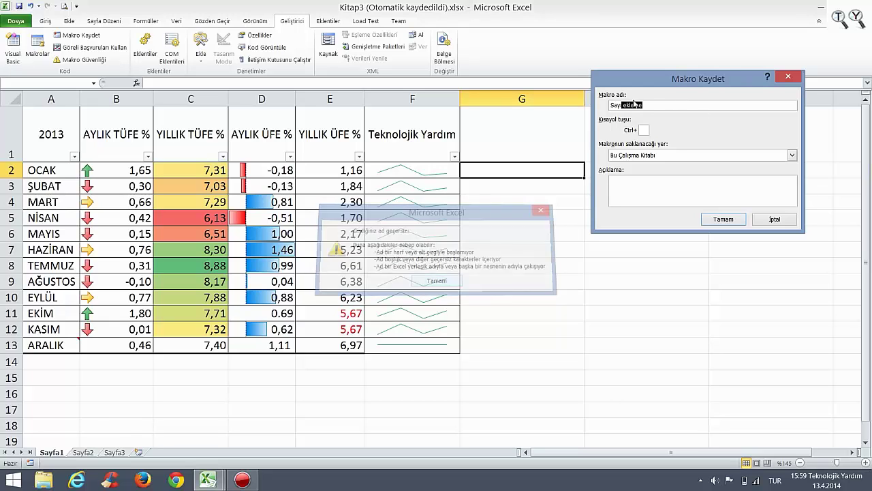
left_click(629, 105)
key("BackSpace")
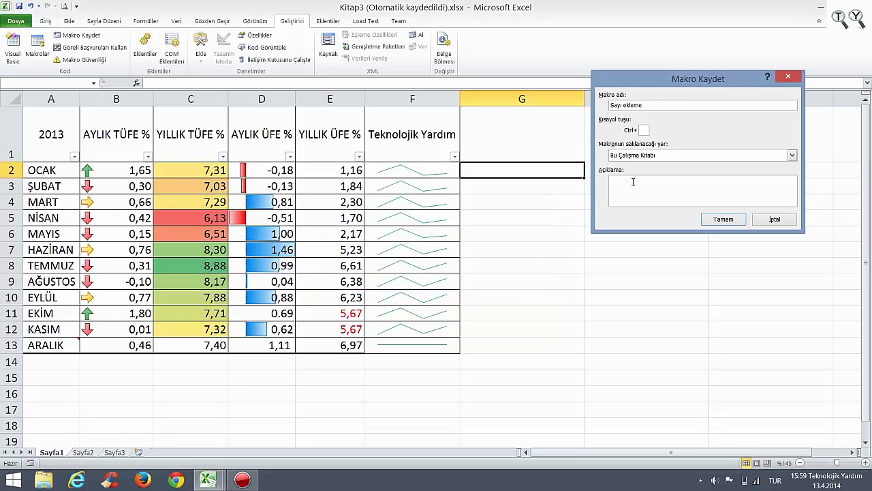
Step: Name the macro Sayı_ekleme, begin recording, and enter 1–5 into G2:G6
type("_")
left_click(726, 218)
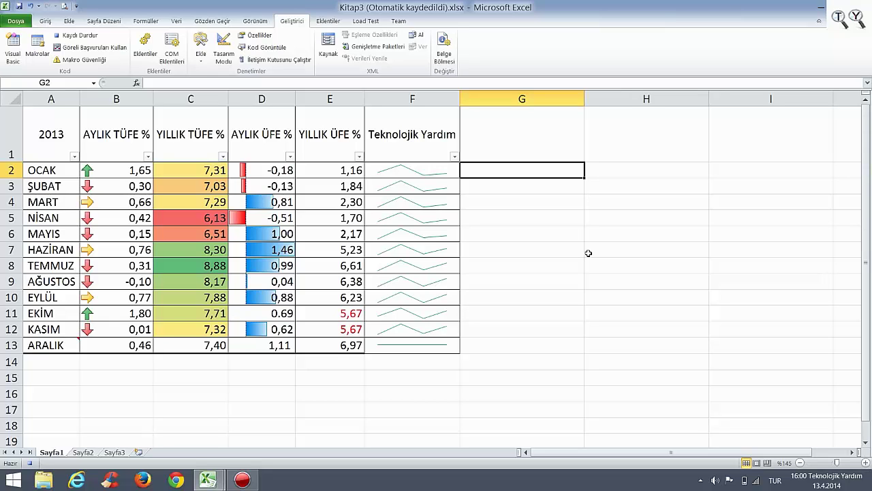
type("1")
key("Return")
type("2")
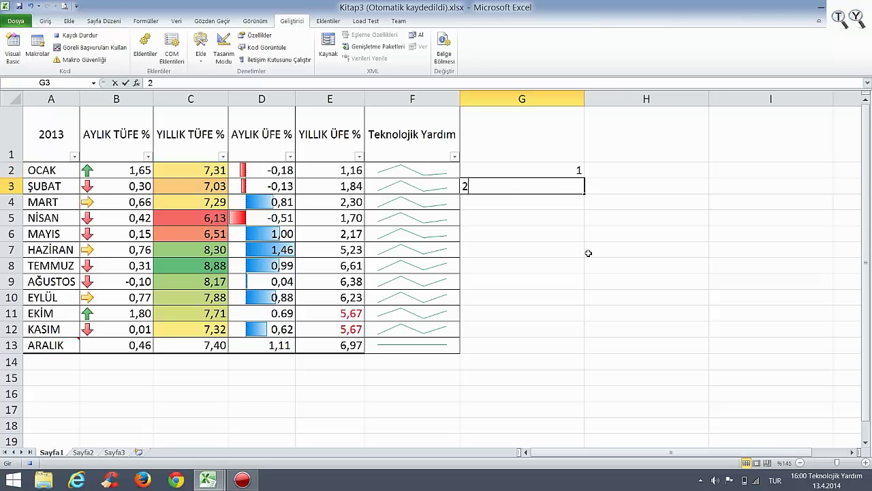
key("Return")
type("3")
key("Return")
type("4")
key("Return")
type("5")
key("Return")
Step: Enter 6–10 into G7:G11 and stop the macro recording
type("6")
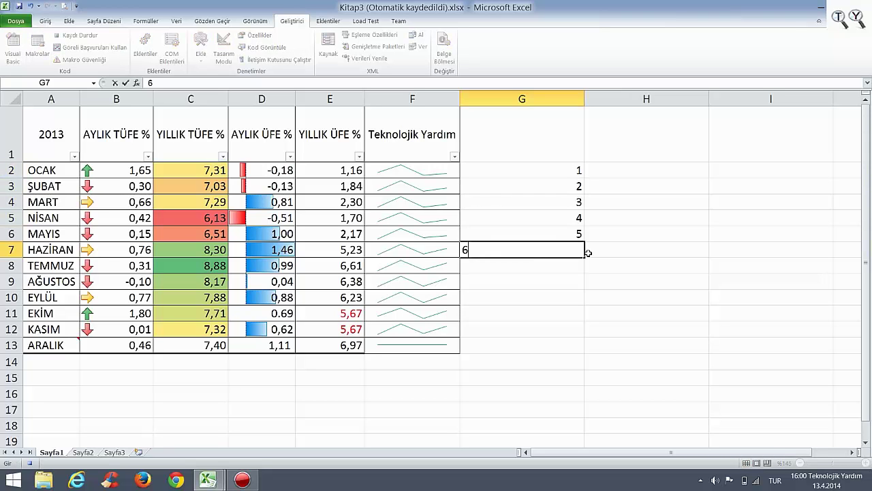
key("Return")
type("7")
key("Return")
type("8")
key("Return")
type("9")
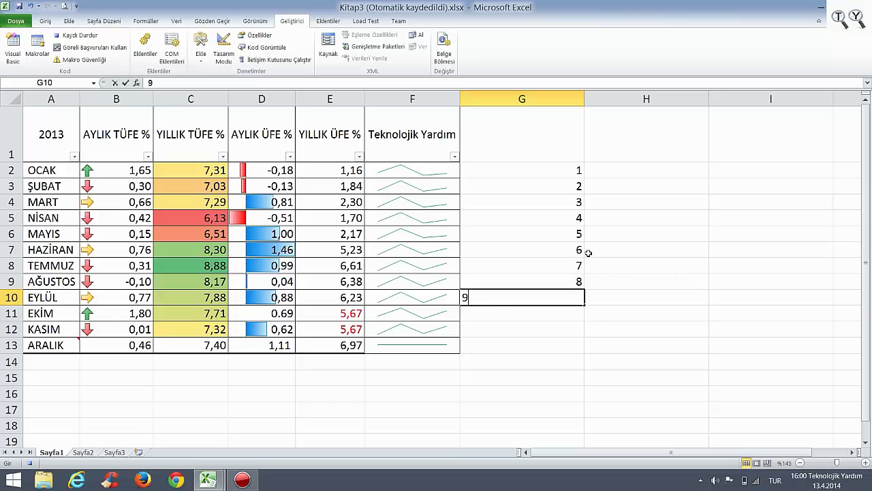
key("Return")
type("10")
key("Return")
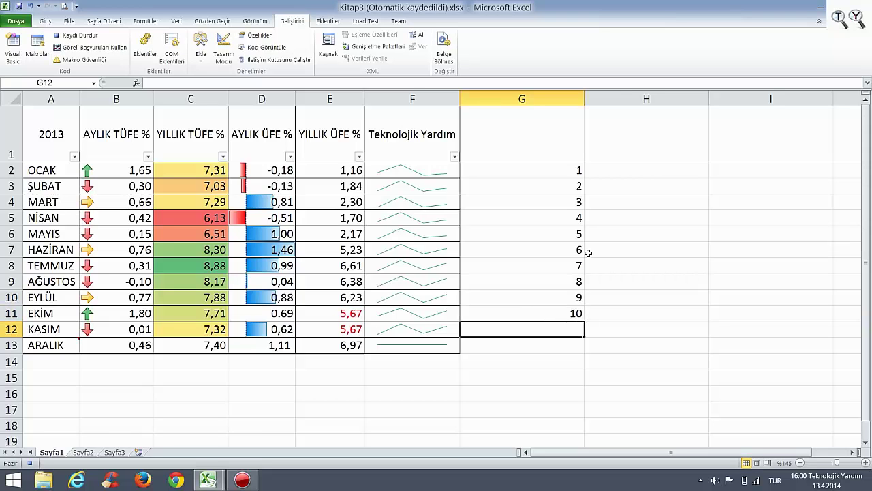
left_click(90, 36)
key("Up")
key("Up")
key("Up")
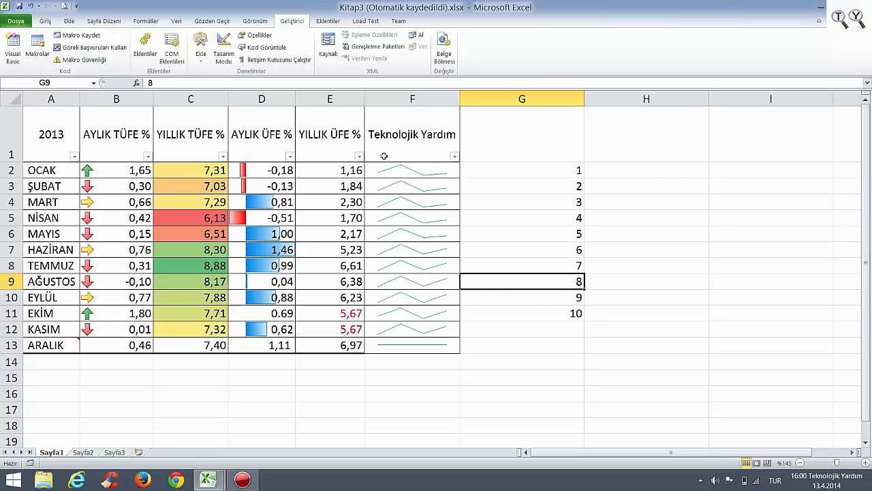
key("Up")
key("Up")
key("Up")
key("Up")
key("Up")
key("Up")
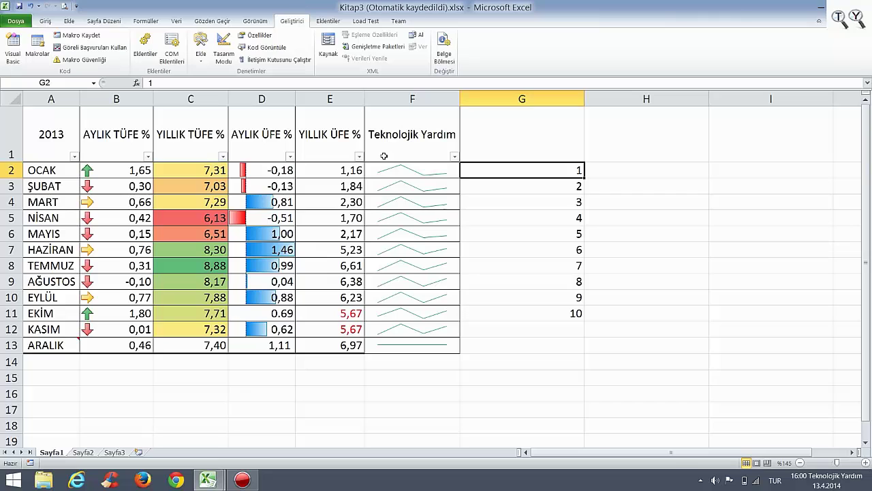
key("shift+Down")
key("shift+Down")
key("shift+Down")
key("shift+Down")
key("shift+Down")
key("shift+Down")
key("shift+Down")
key("shift+Down")
key("shift+Down")
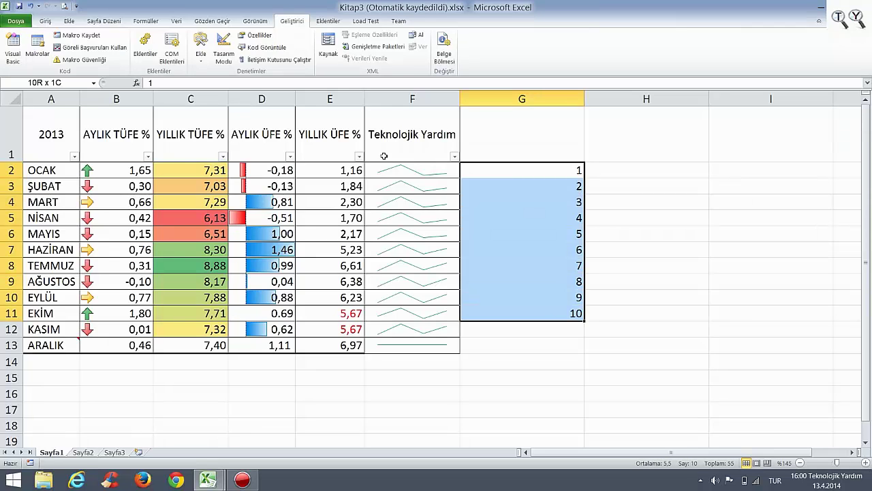
key("Delete")
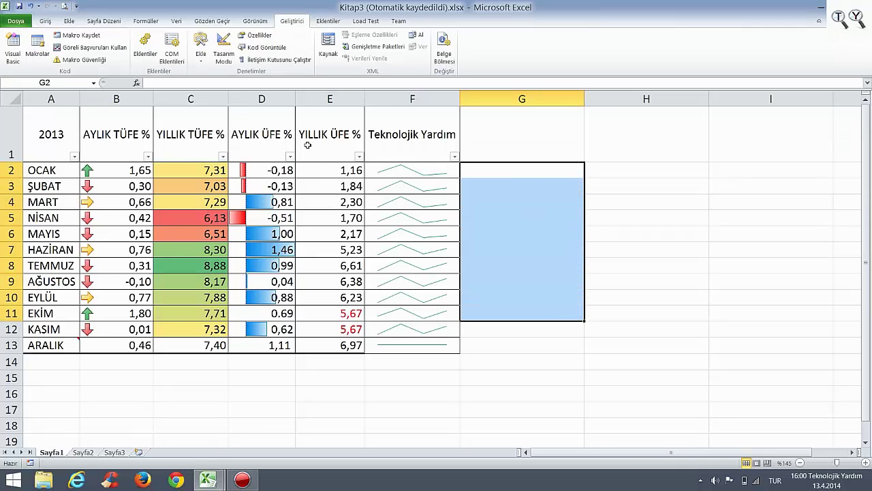
left_click(519, 168)
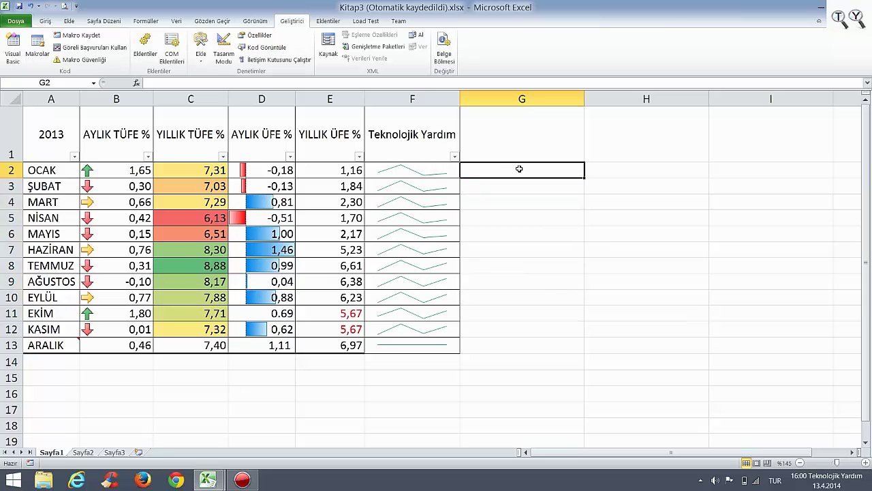
left_click(37, 47)
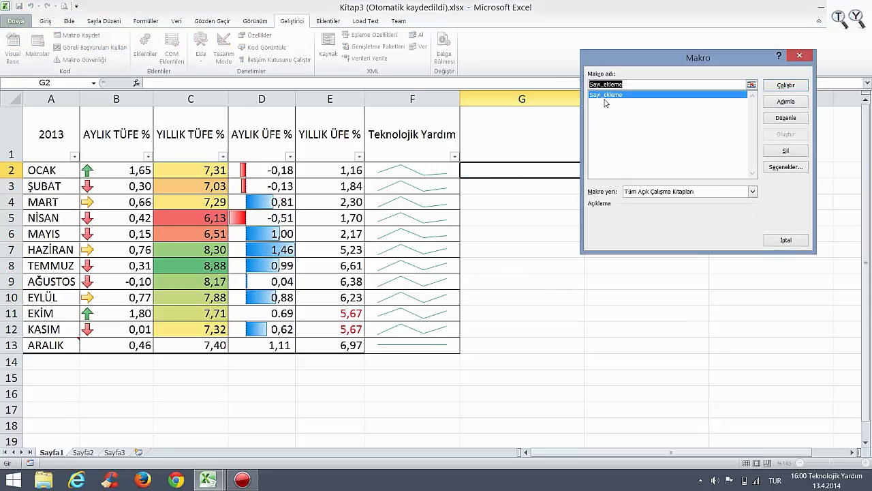
left_click(787, 86)
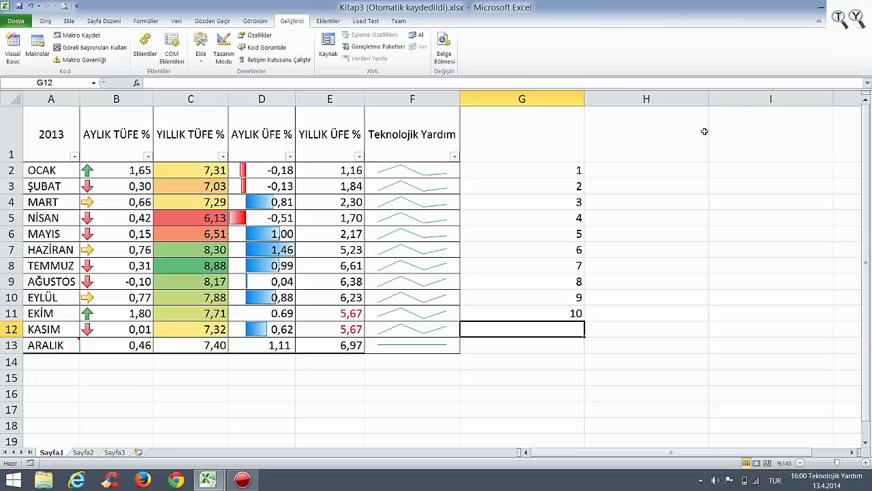
left_click(652, 168)
left_click(38, 48)
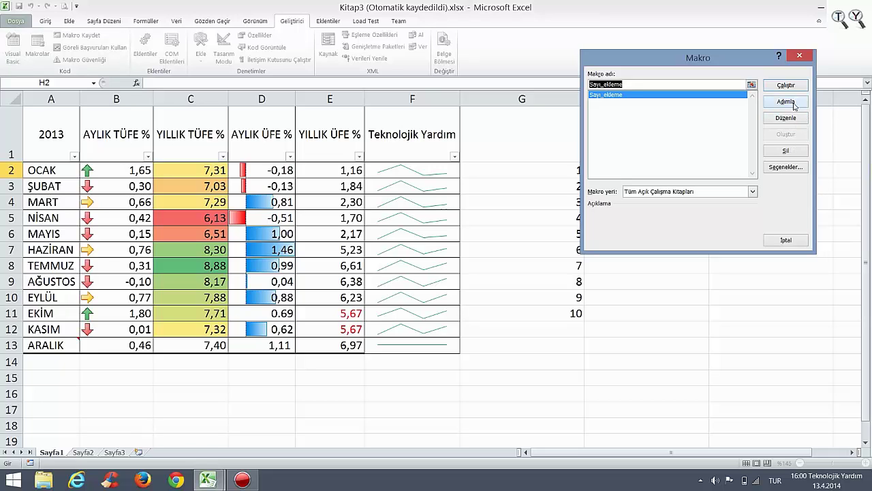
left_click(792, 88)
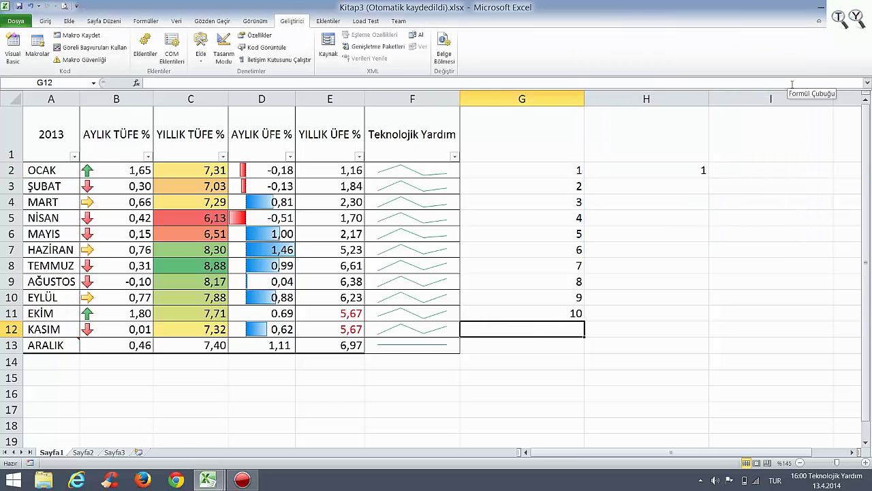
left_click(694, 167)
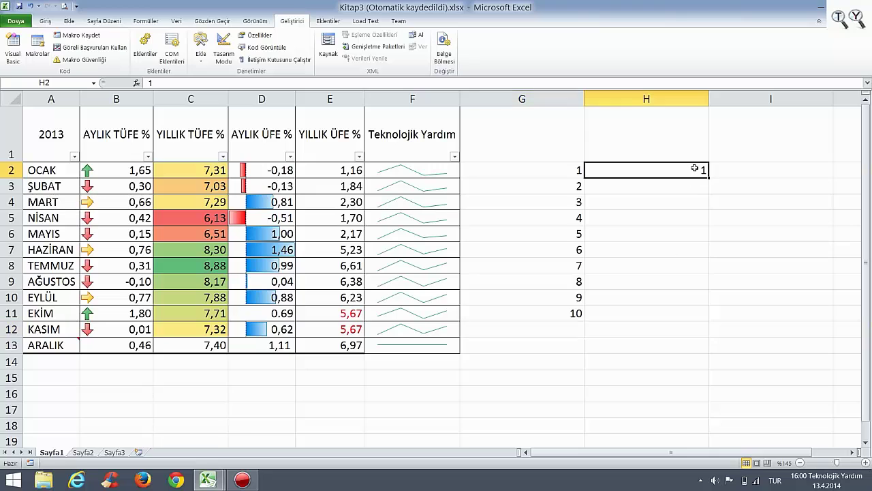
key("Delete")
key("Left")
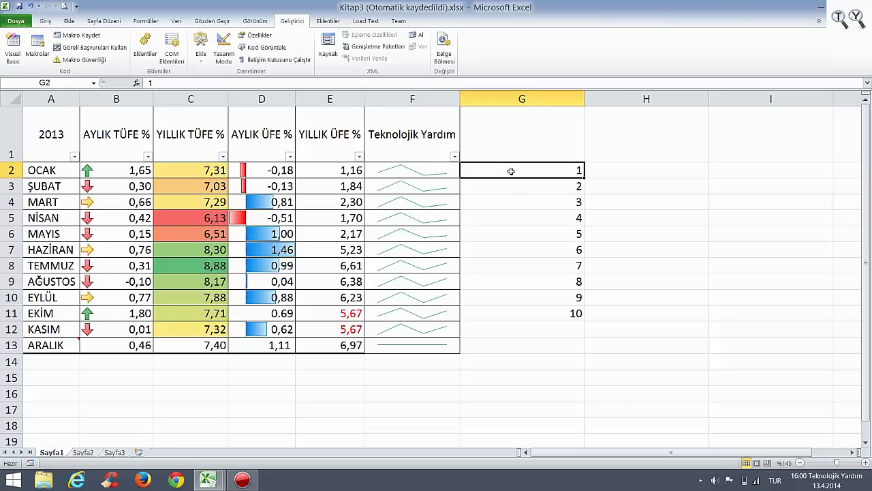
left_click(769, 311)
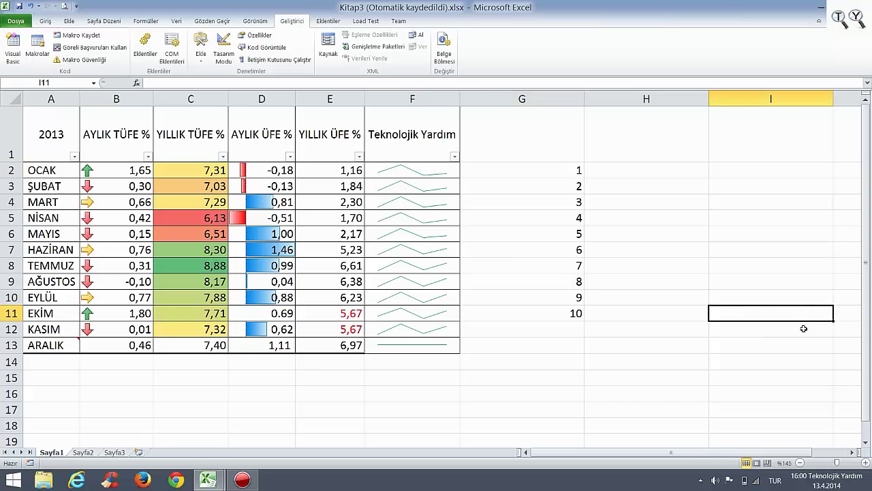
left_click(547, 171)
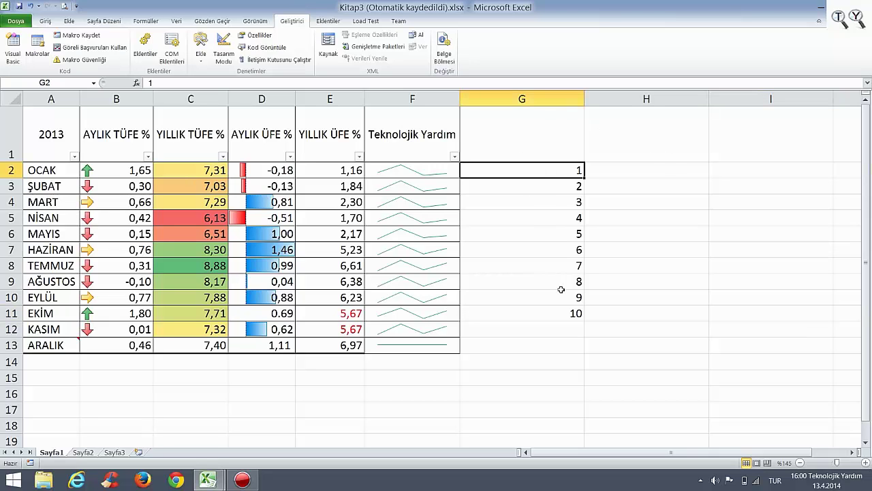
key("Down")
key("Down")
key("Down")
key("Down")
key("Down")
key("Down")
key("Down")
key("Down")
key("Right")
key("Right")
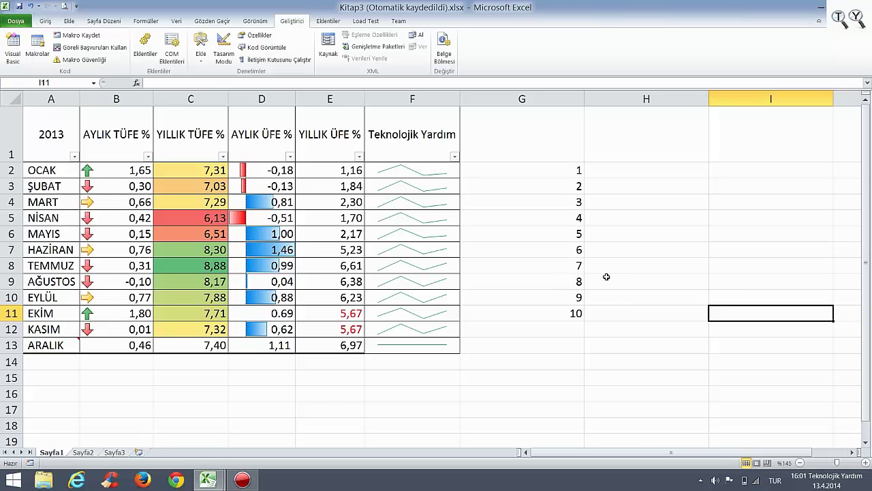
left_click(517, 171)
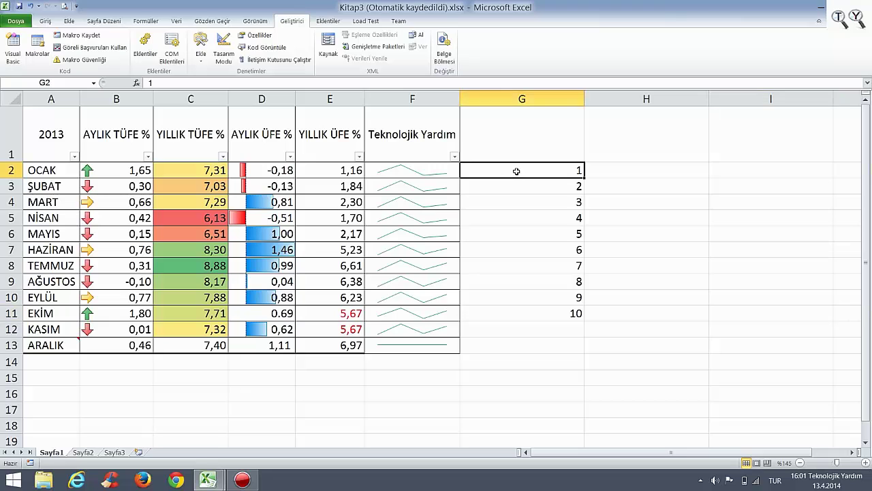
left_click(755, 172)
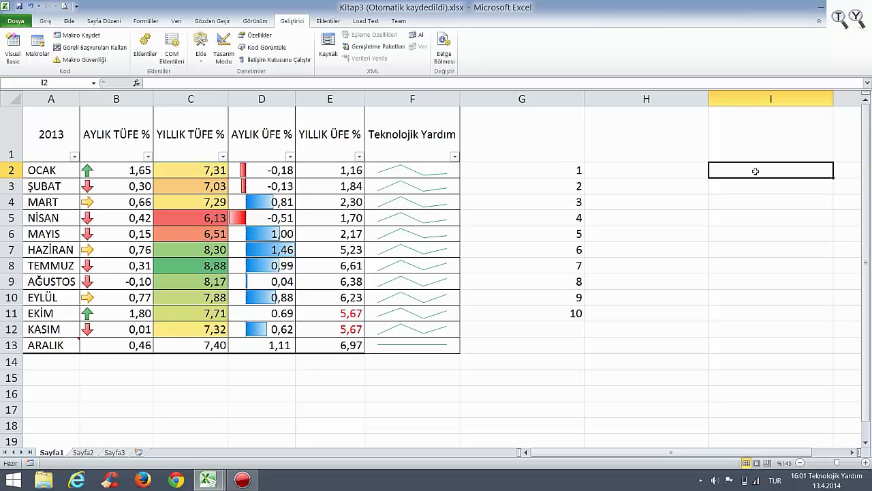
key("Down")
key("Down")
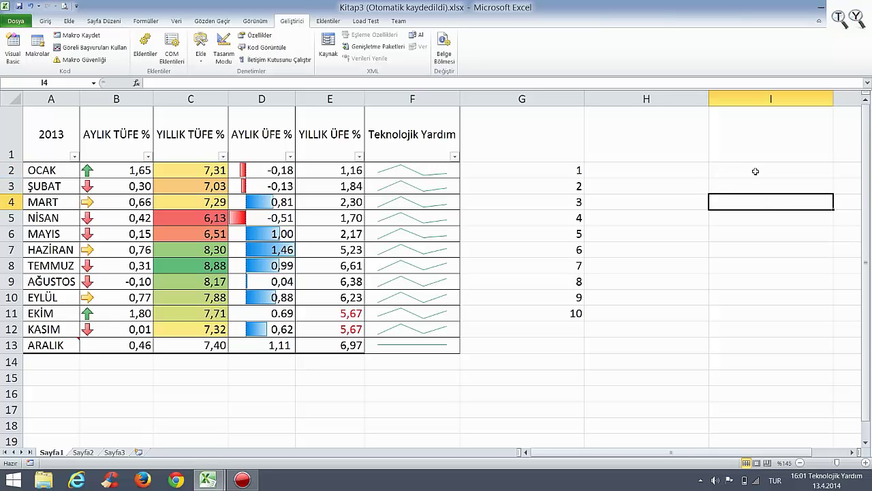
key("Down")
key("Down")
key("Down")
key("Down")
key("Down")
key("Down")
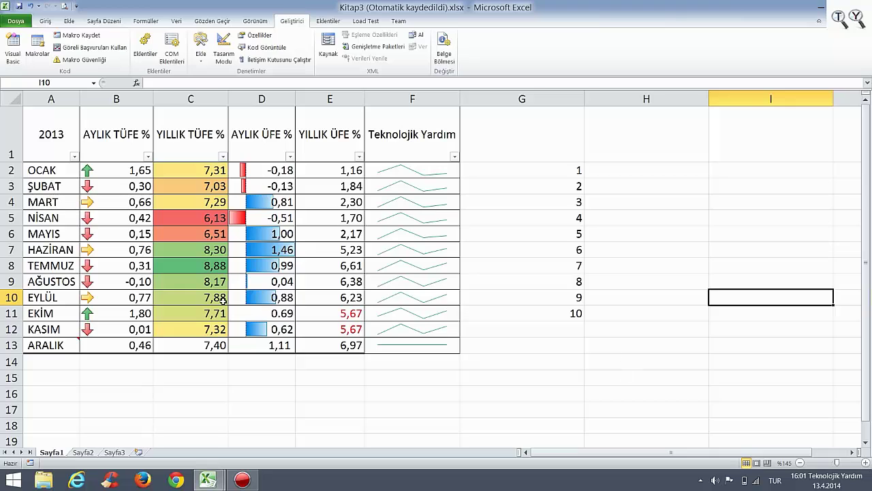
left_click(222, 300)
key("Down")
key("Down")
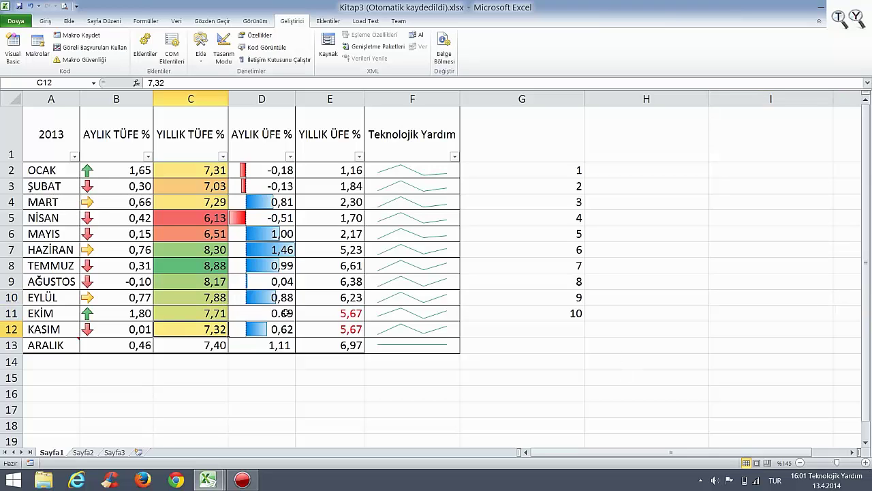
key("Down")
key("Down")
key("Down")
key("Down")
key("Down")
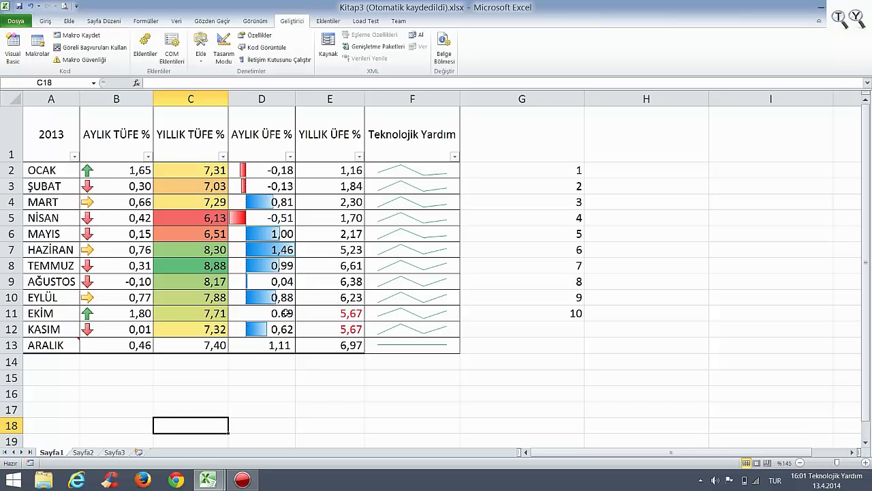
left_click(522, 167)
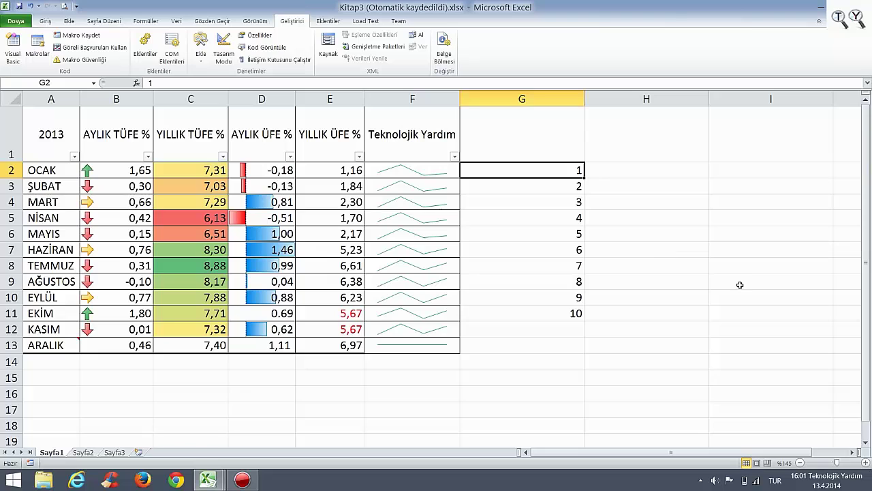
Step: Run the Sayı_ekleme macro on Sayfa2 from cell E9, check column G, then return to Sayfa1
left_click(83, 452)
left_click(263, 253)
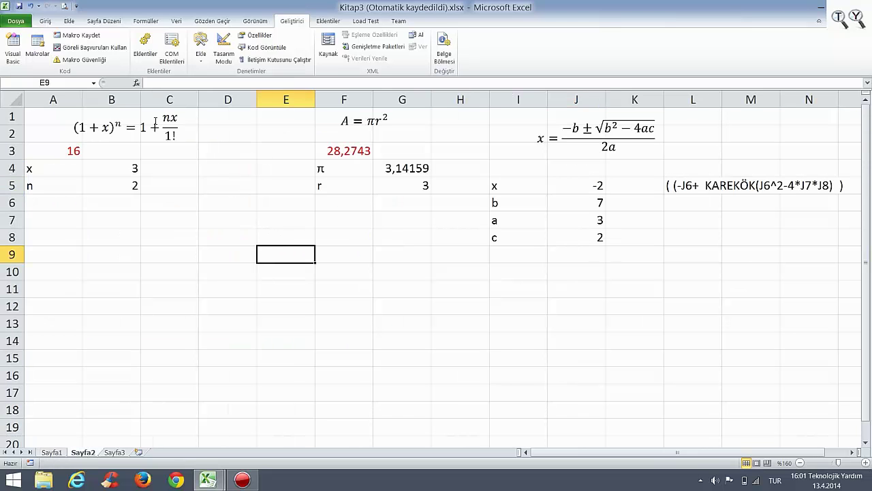
left_click(38, 49)
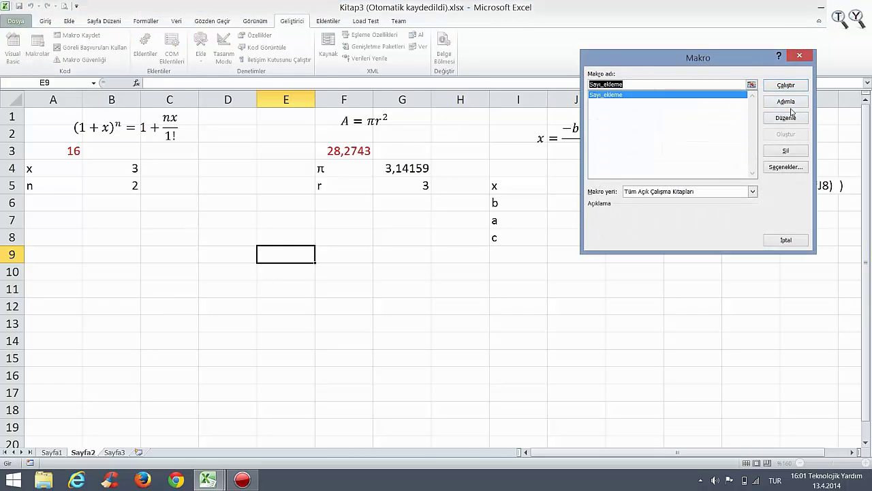
left_click(796, 85)
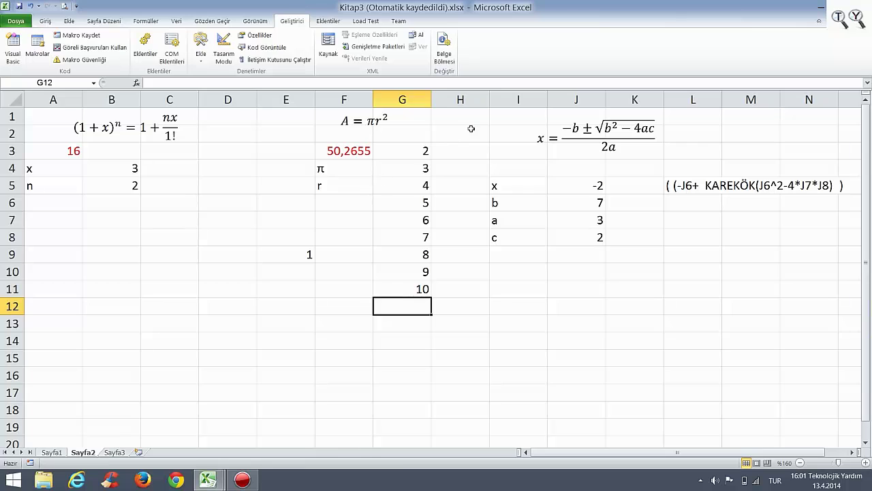
left_click_drag(421, 150, 413, 288)
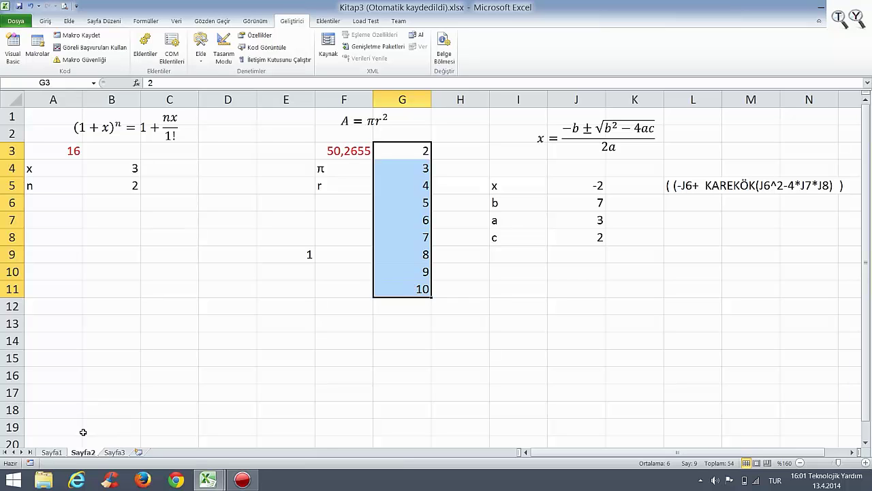
left_click(53, 453)
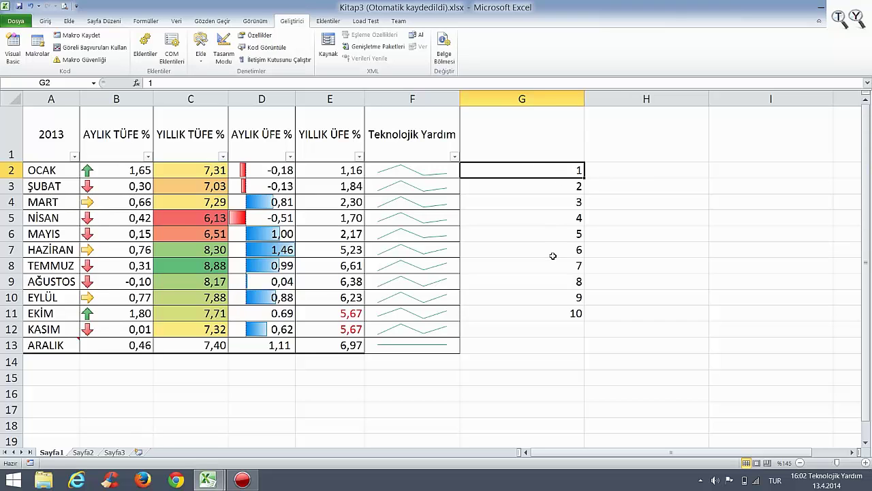
Step: Return to Sayfa1 and select the numbers 1–10 in G2:G11, ending back at G2
left_click(83, 453)
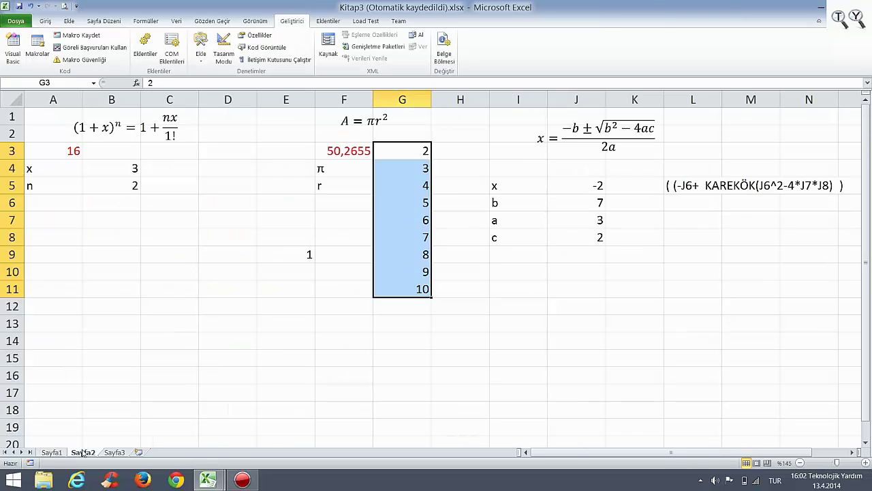
left_click(54, 453)
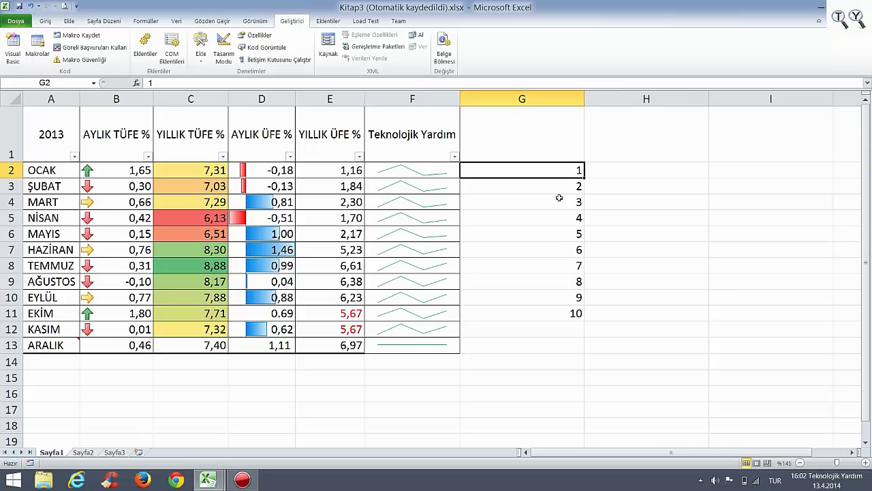
key("shift+Down")
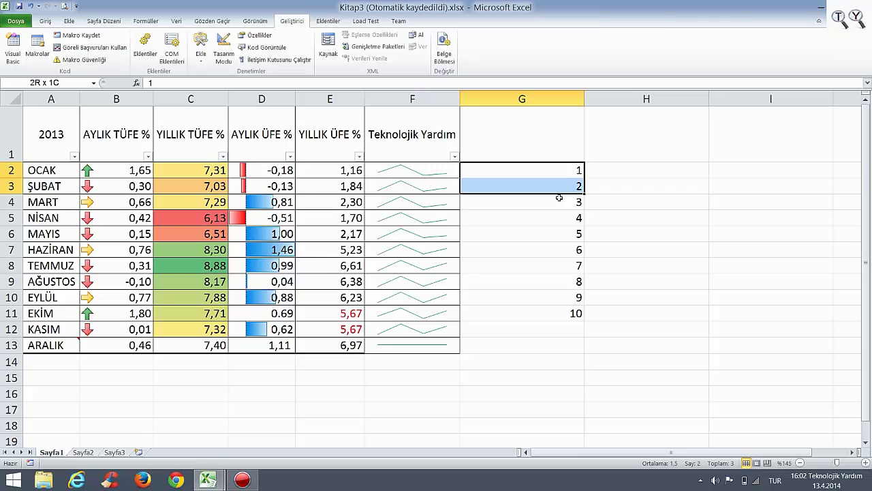
key("shift+Down")
key("shift+Down")
key("shift+Down")
key("shift+Down")
key("shift+Down")
key("shift+Down")
key("shift+Down")
key("shift+Down")
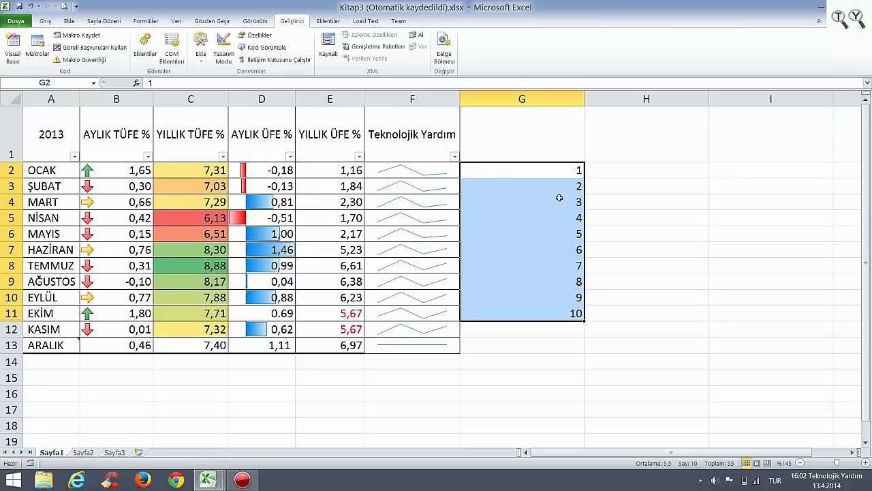
key("Up")
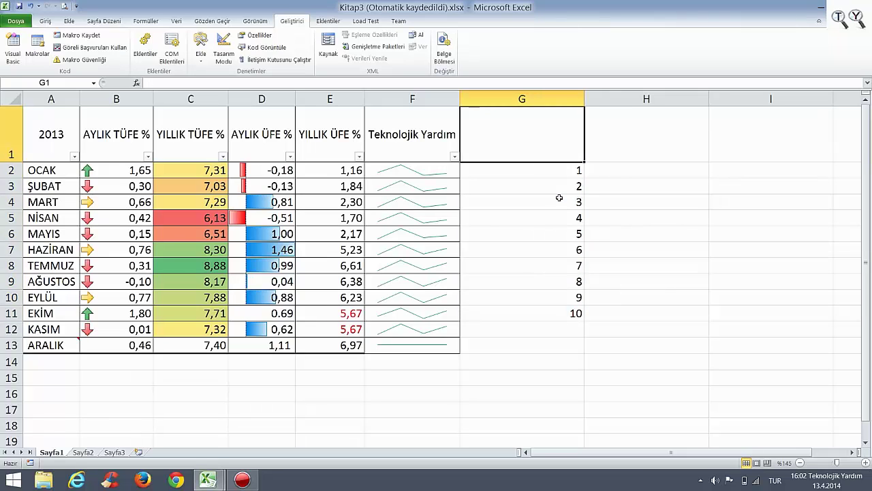
key("Down")
key("Down")
key("Up")
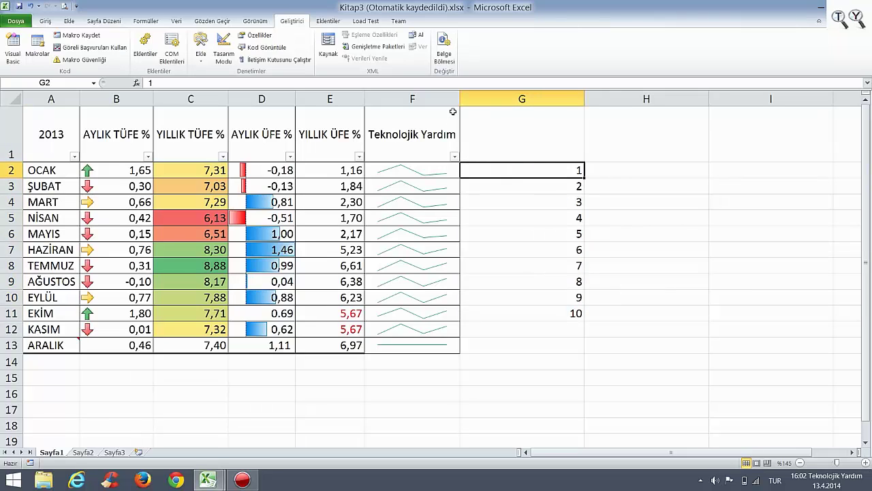
left_click(37, 47)
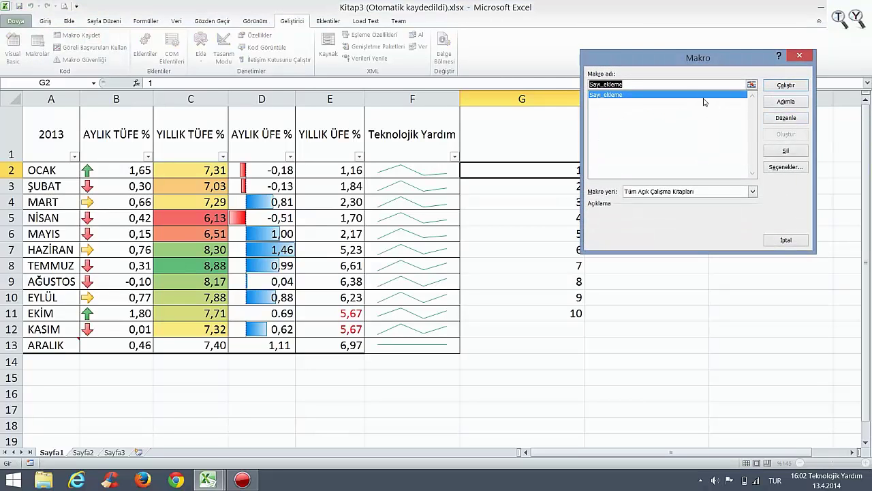
left_click(787, 120)
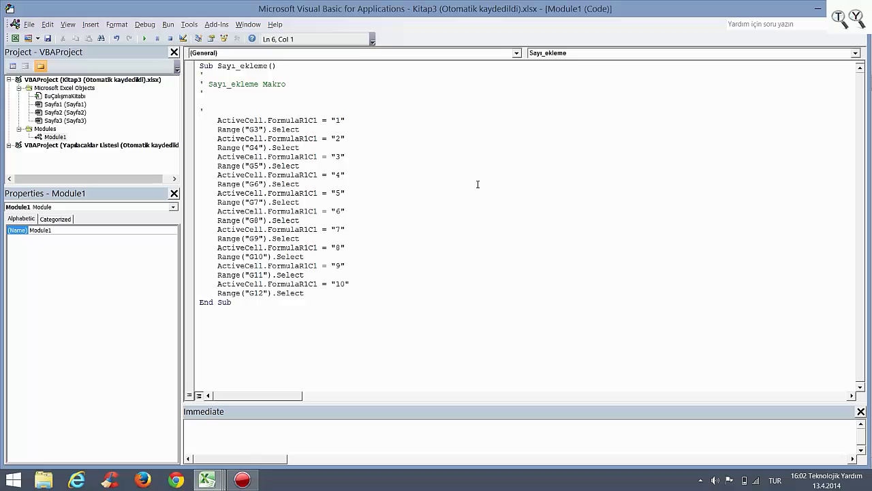
key("Down")
key("Down")
key("Down")
key("Down")
key("Right")
key("Right")
key("Right")
key("Right")
key("Down")
key("Down")
key("Down")
key("Down")
key("Down")
key("Down")
key("Down")
key("Down")
key("Down")
key("Down")
key("Down")
left_click(219, 129)
Step: Close the VBA editor and clear the numbers 1–10 from G2:G11
left_click(857, 6)
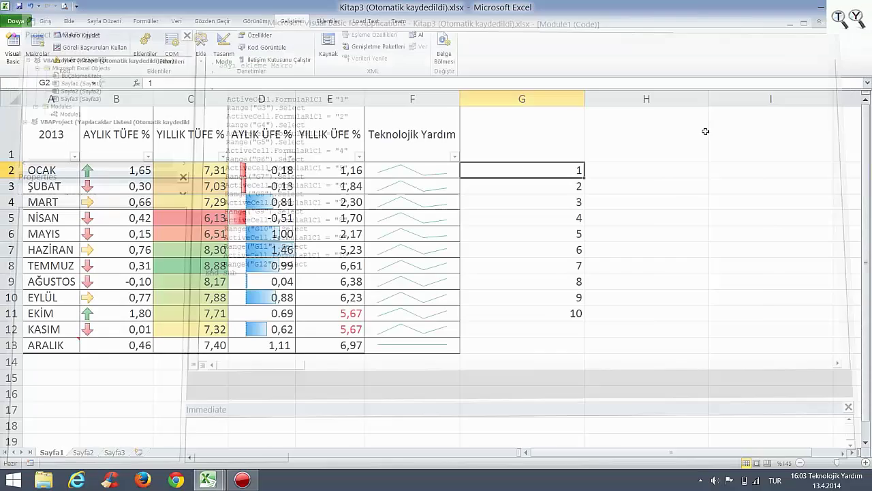
key("shift+Down")
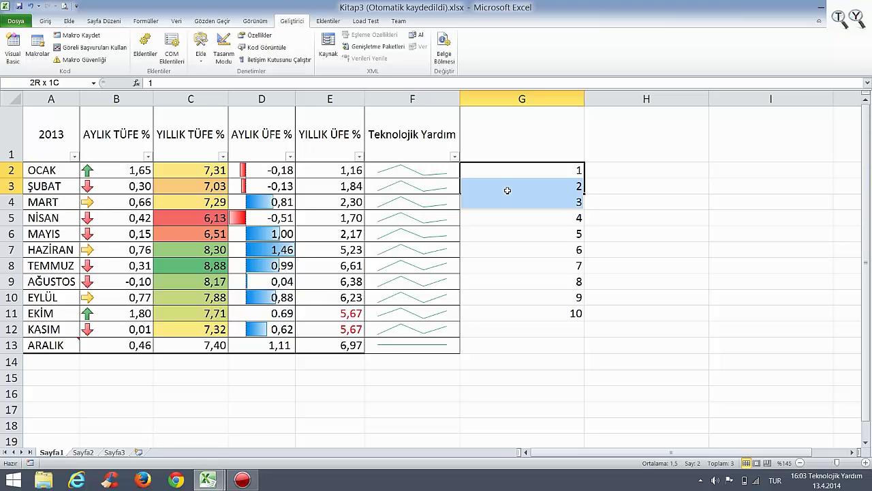
key("shift+Down")
key("shift+Down")
key("shift+Down")
key("shift+Down")
key("shift+Down")
key("shift+Down")
key("shift+Down")
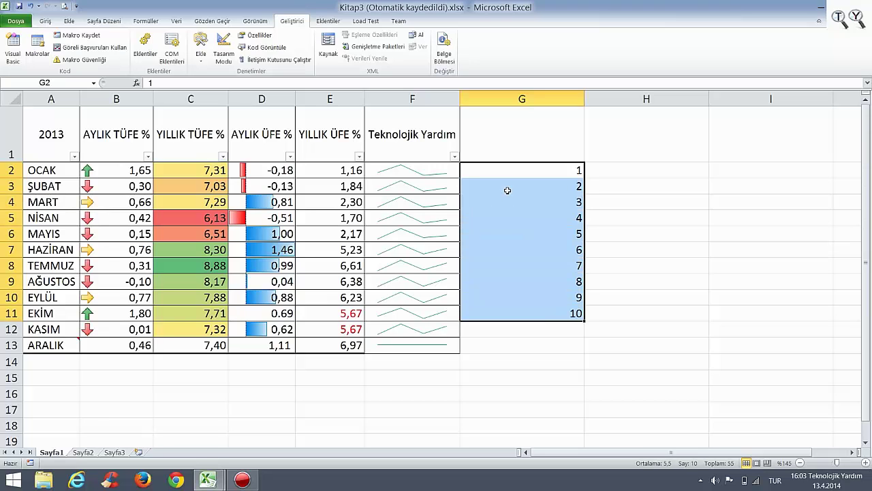
key("Delete")
Step: Select cell G2 and minimise Excel to the desktop
left_click(510, 156)
left_click(520, 170)
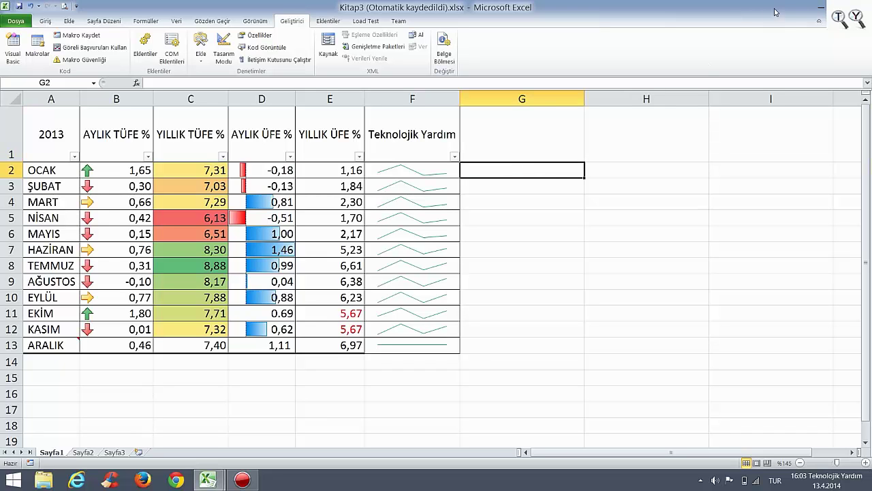
left_click(817, 10)
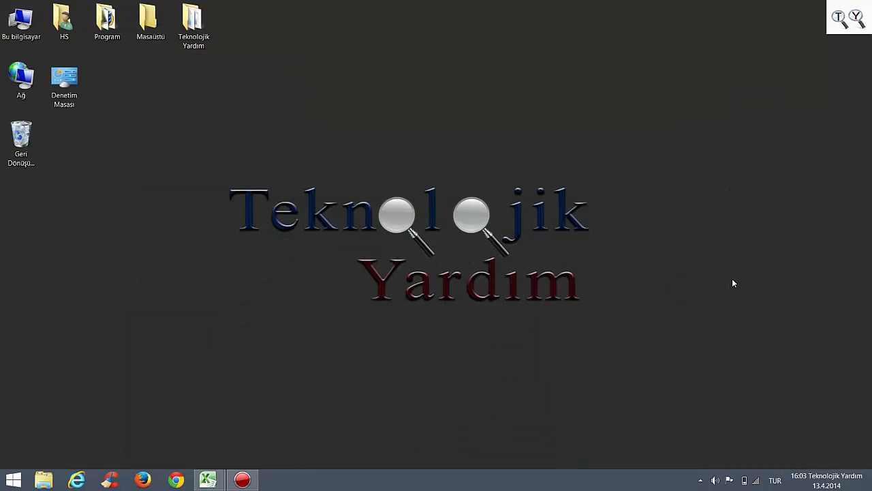